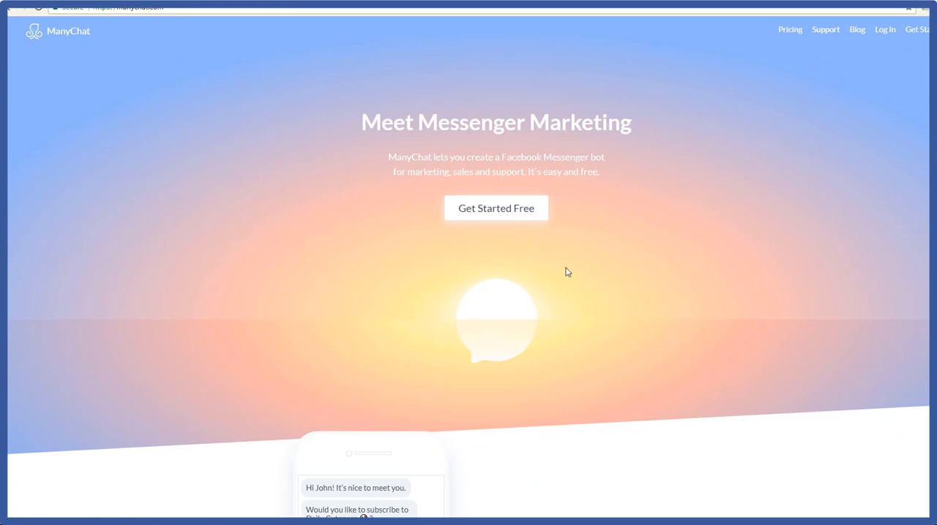
# Step: Enter ManyChat and create a new growth tool of the Facebook Comments type
pyautogui.click(502, 213)
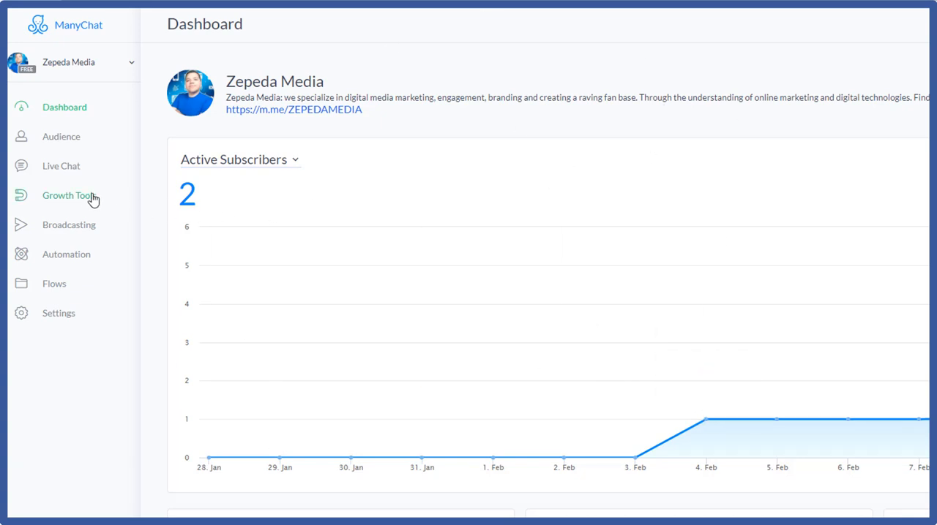
pyautogui.click(87, 199)
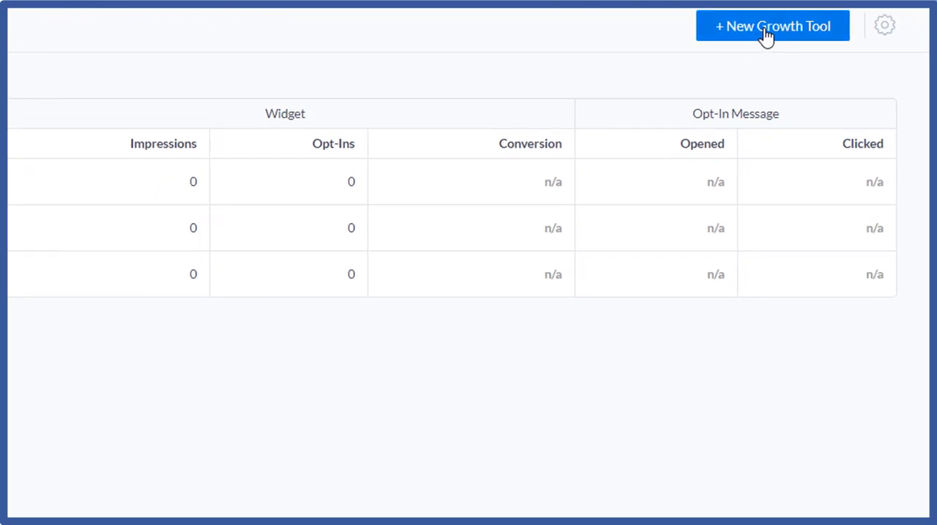
pyautogui.click(765, 33)
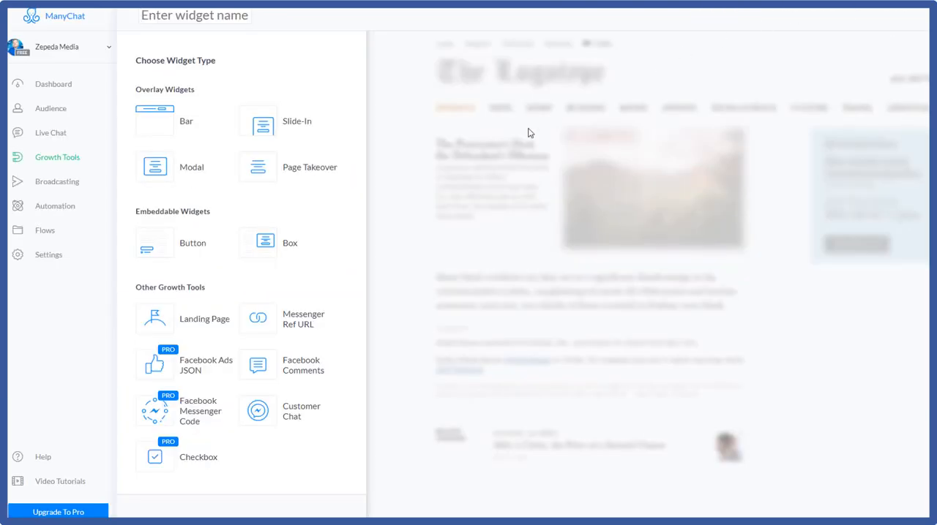
pyautogui.click(256, 366)
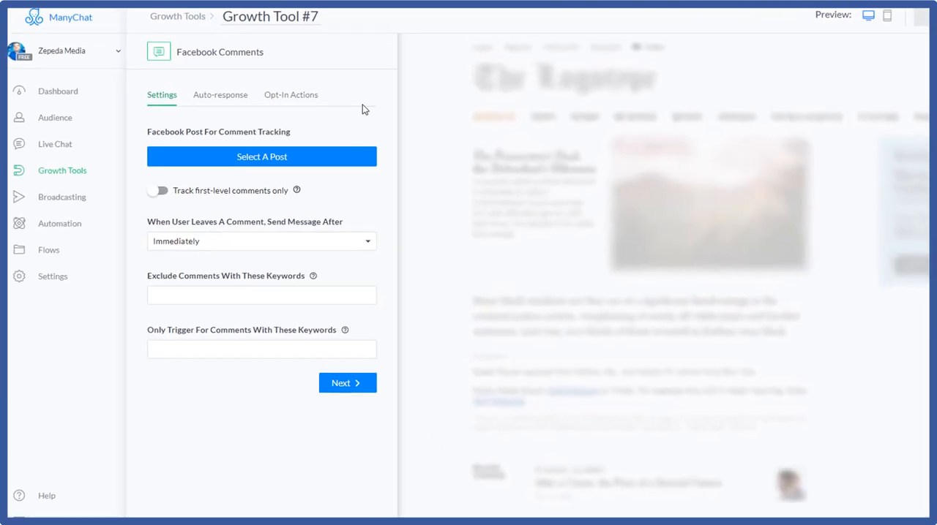
# Step: Choose the most recent post, about uploading a custom audience list to Facebook, for comment tracking
pyautogui.click(412, 196)
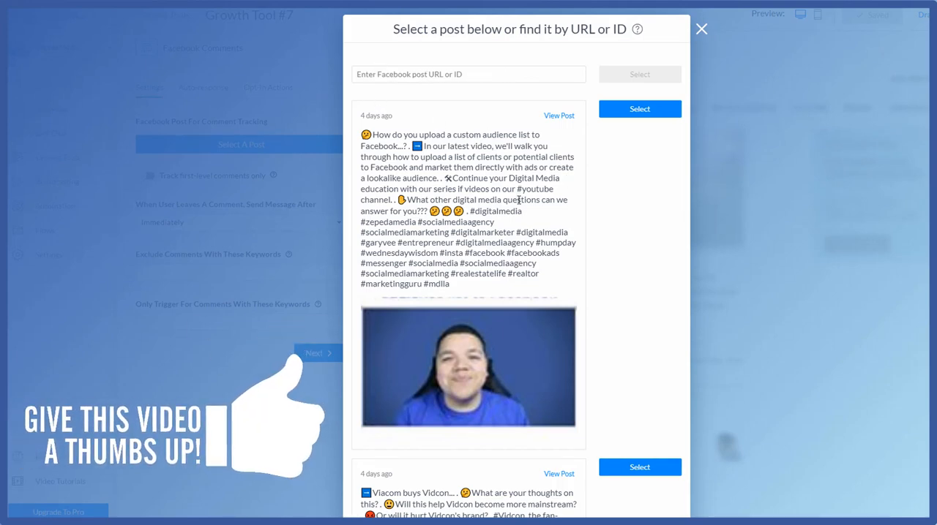
pyautogui.scroll(-3, 518, 200)
pyautogui.scroll(-15, 518, 200)
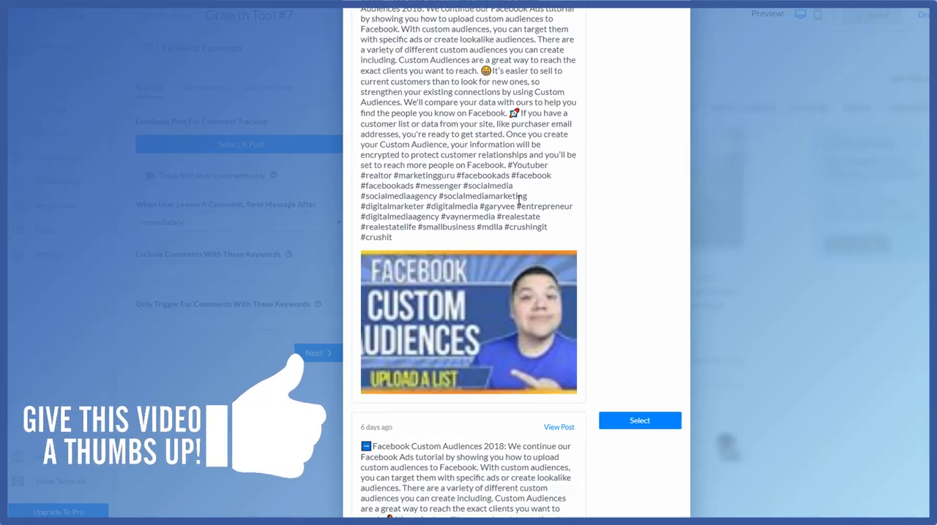
pyautogui.scroll(-10, 518, 199)
pyautogui.scroll(20, 518, 199)
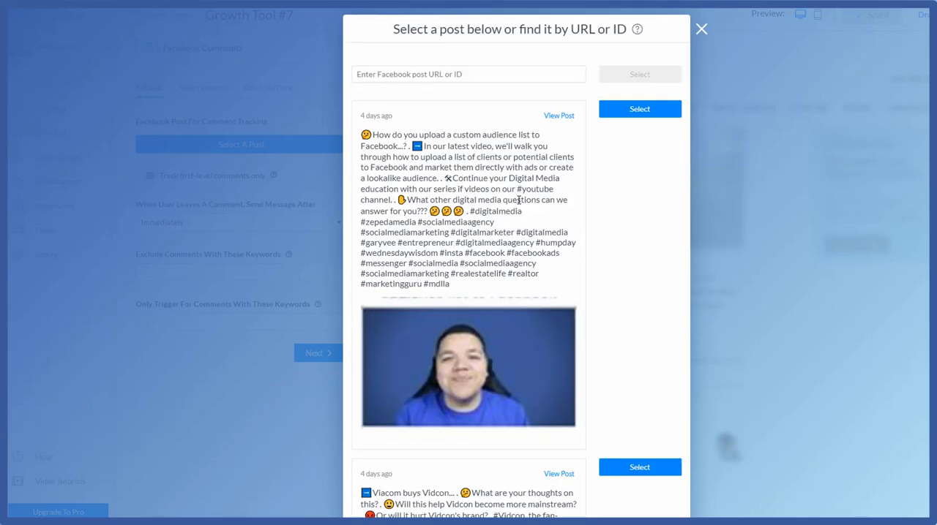
pyautogui.click(636, 109)
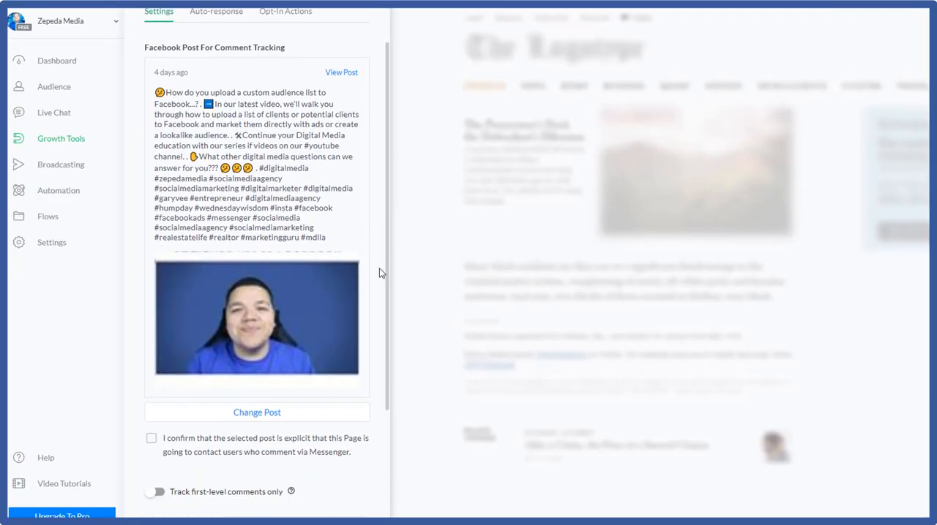
# Step: Confirm that the selected post is explicit about Messenger contact, and have the message sent immediately after a comment
pyautogui.scroll(-3, 381, 270)
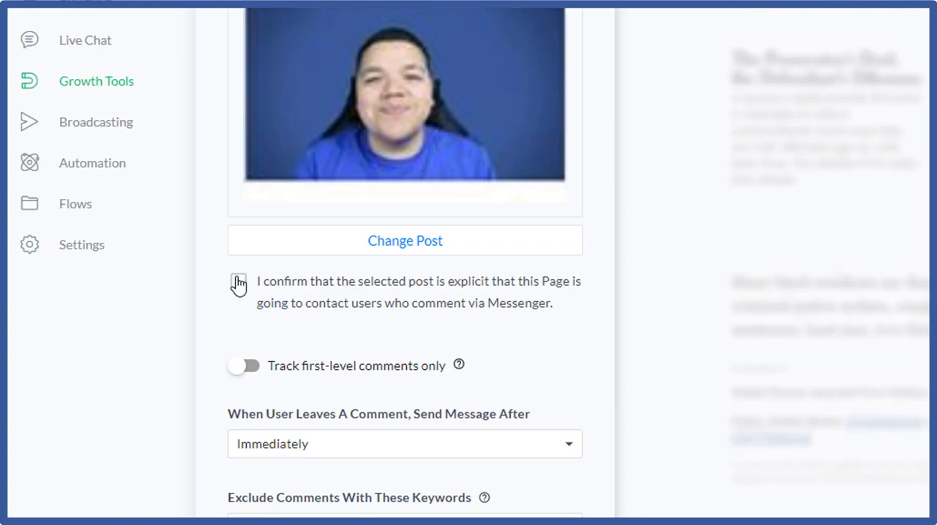
pyautogui.click(238, 283)
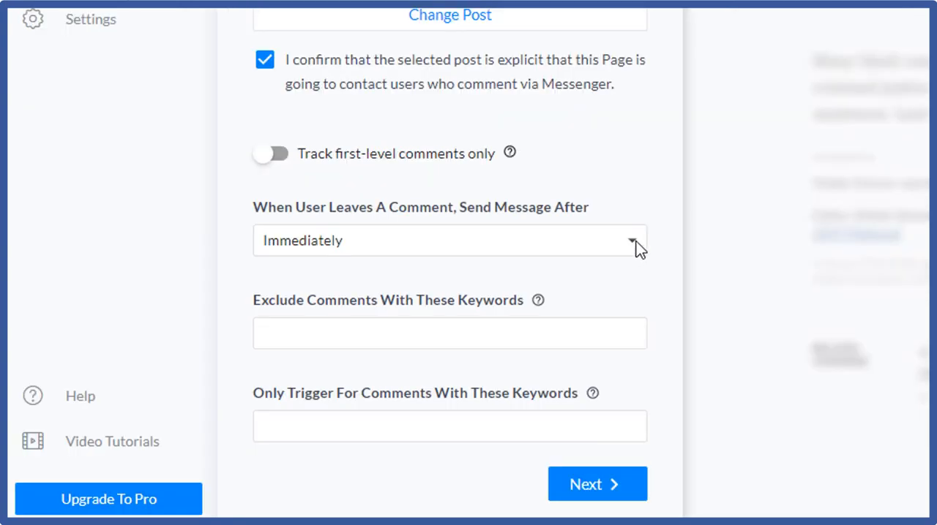
pyautogui.click(633, 241)
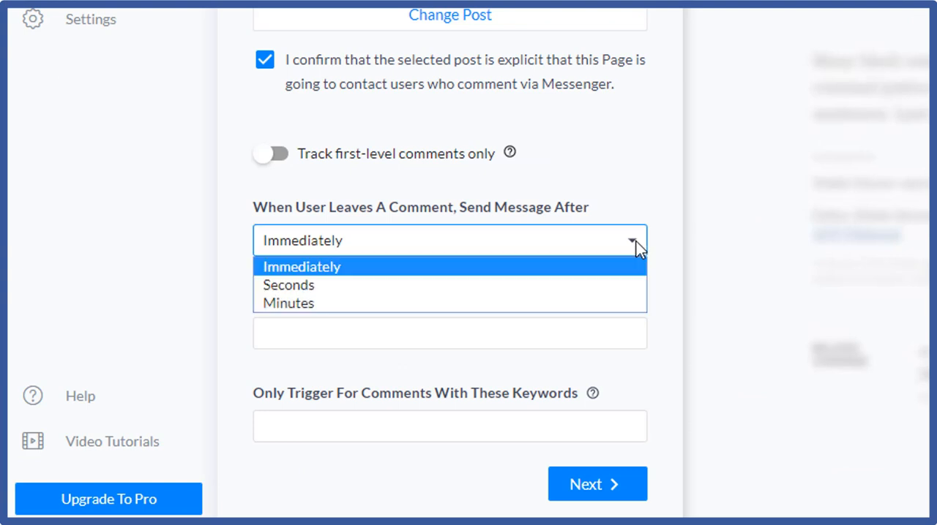
pyautogui.click(563, 278)
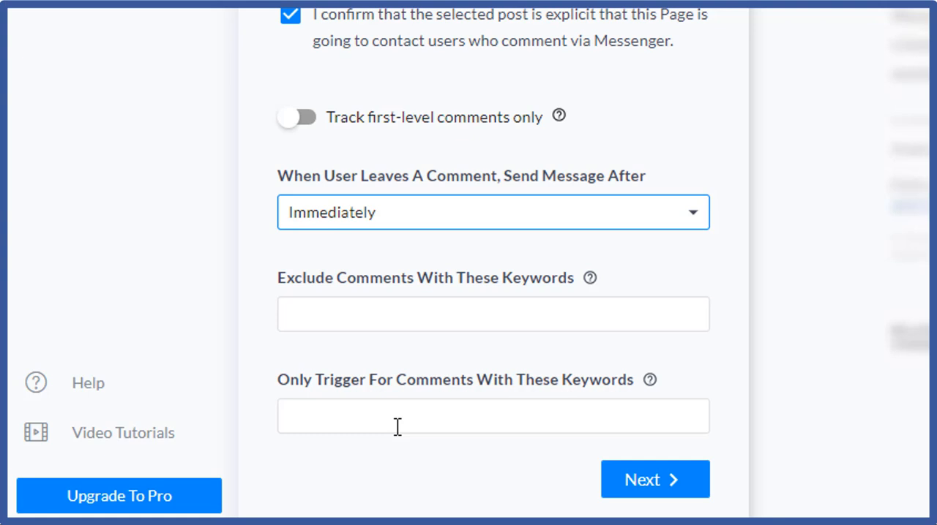
# Step: Restrict the trigger to comments with the keywords "yes, Yes, YES, yES" and continue to the auto-response settings
pyautogui.click(397, 427)
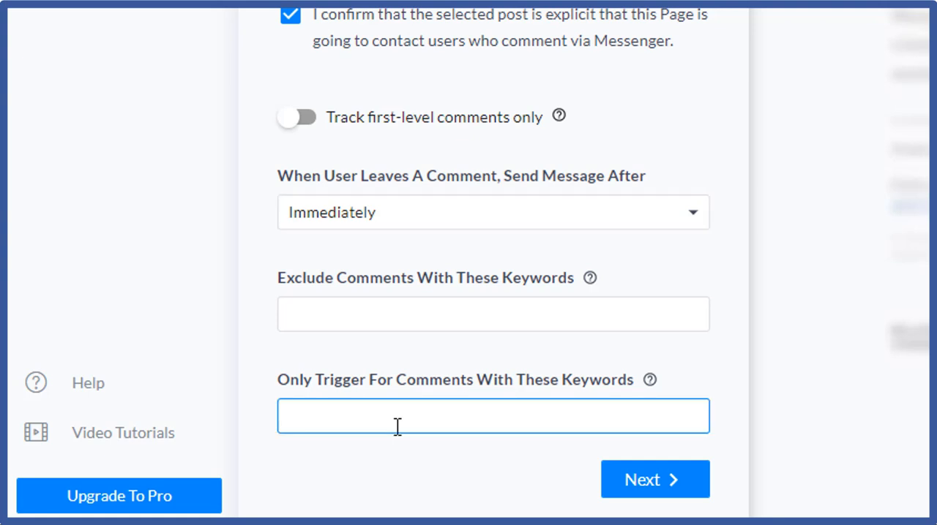
pyautogui.write('yes, Yes, YE')
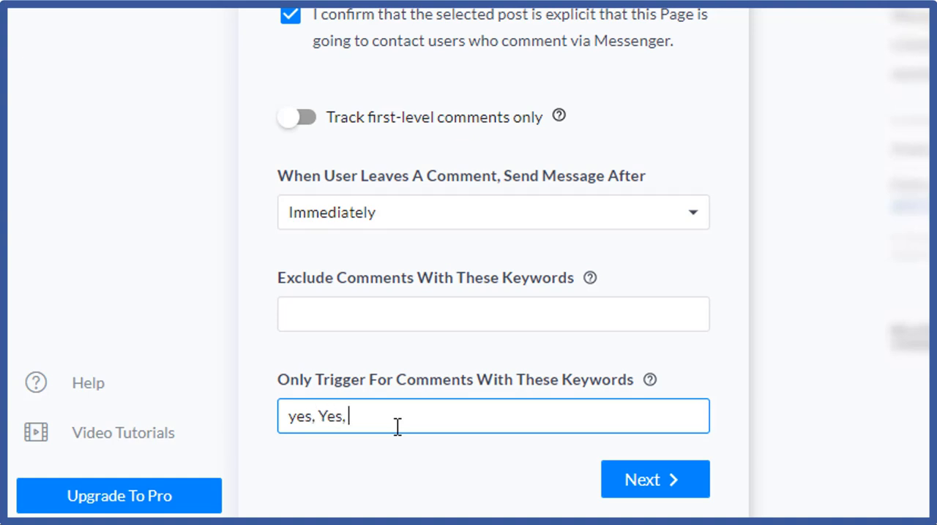
pyautogui.write('S, yES')
pyautogui.click(630, 478)
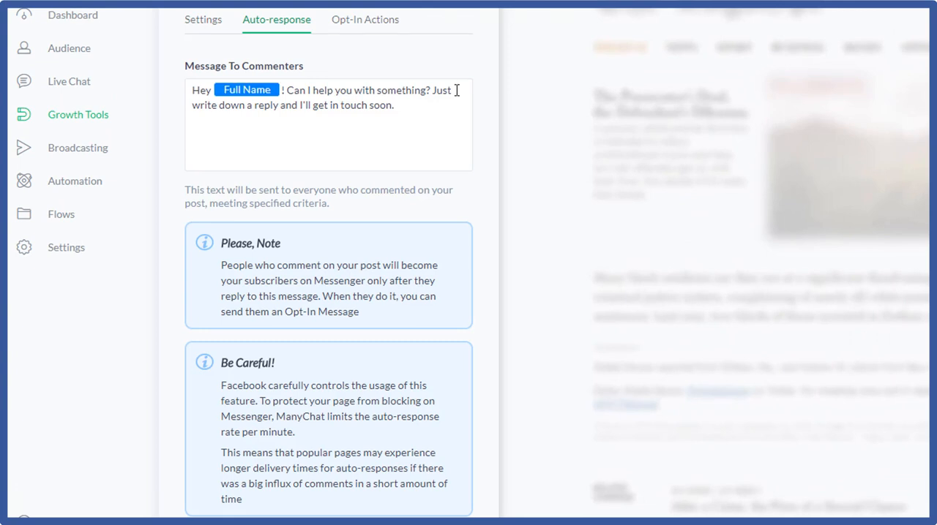
# Step: Personalize the auto-response with the First Name variable, and rewrite it to end with: Would you please type in "Yes" one more time?
pyautogui.click(267, 90)
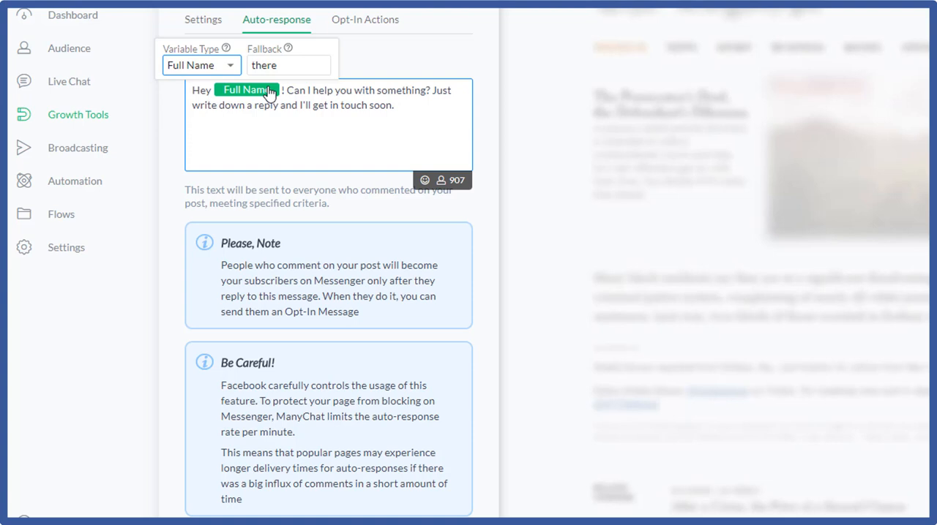
pyautogui.click(231, 65)
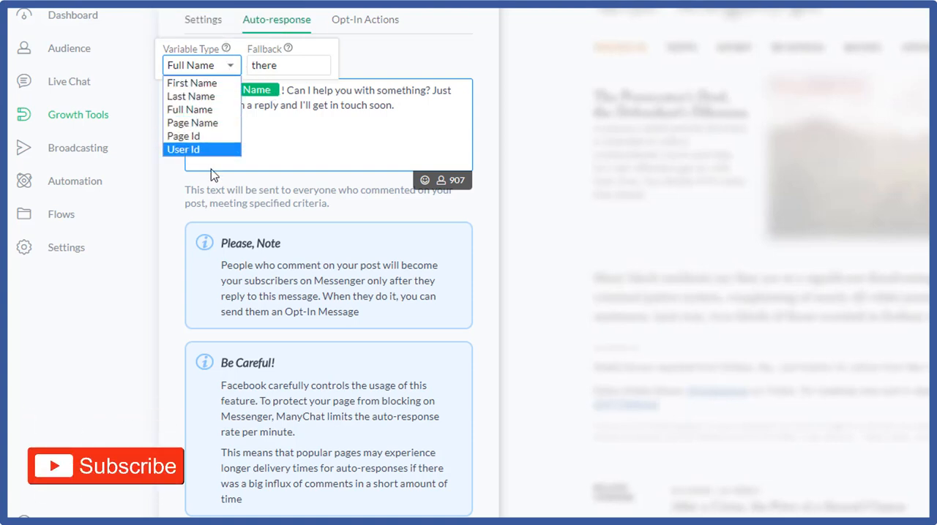
pyautogui.click(233, 86)
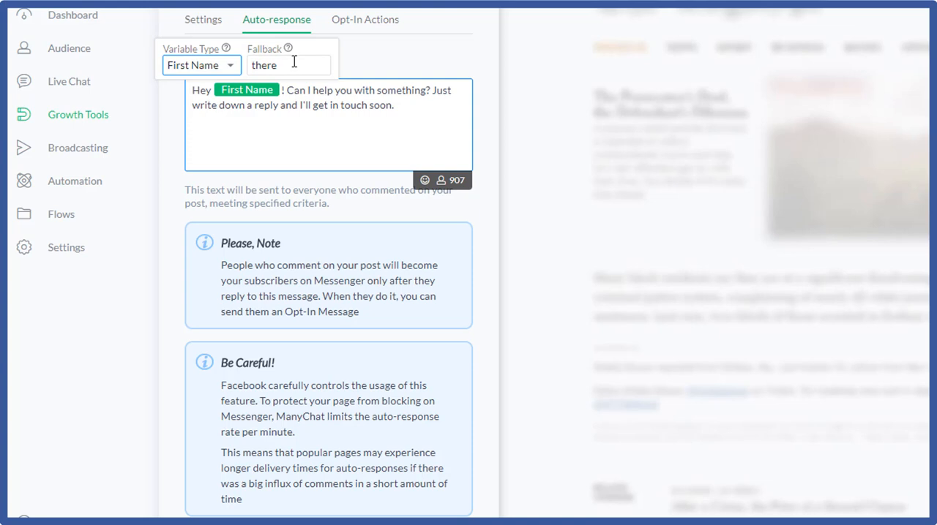
pyautogui.click(445, 66)
pyautogui.click(489, 155)
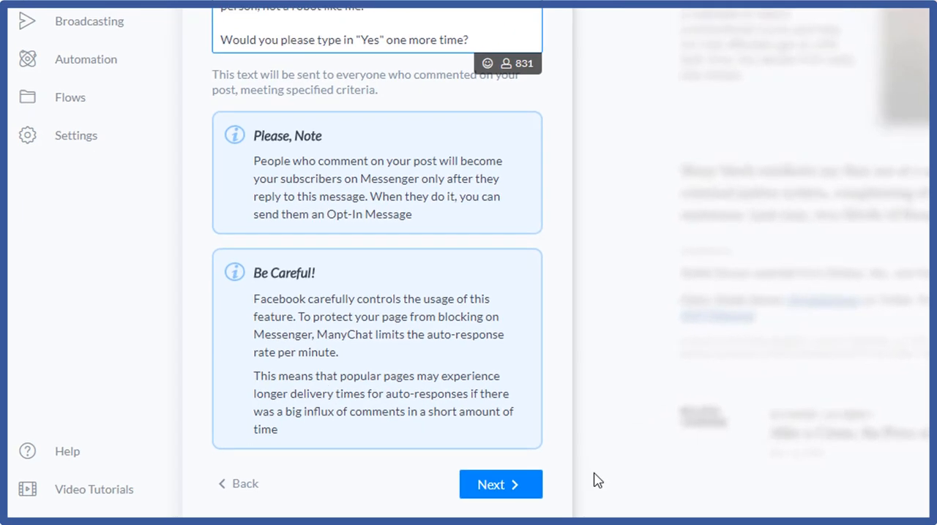
pyautogui.click(508, 487)
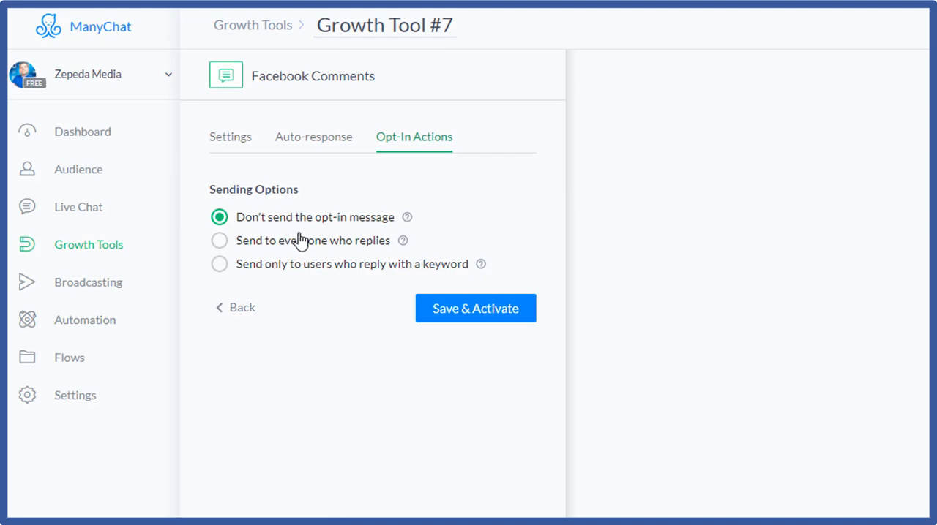
# Step: Set the opt-in message to send to everyone who replies, and save the growth tool
pyautogui.click(222, 241)
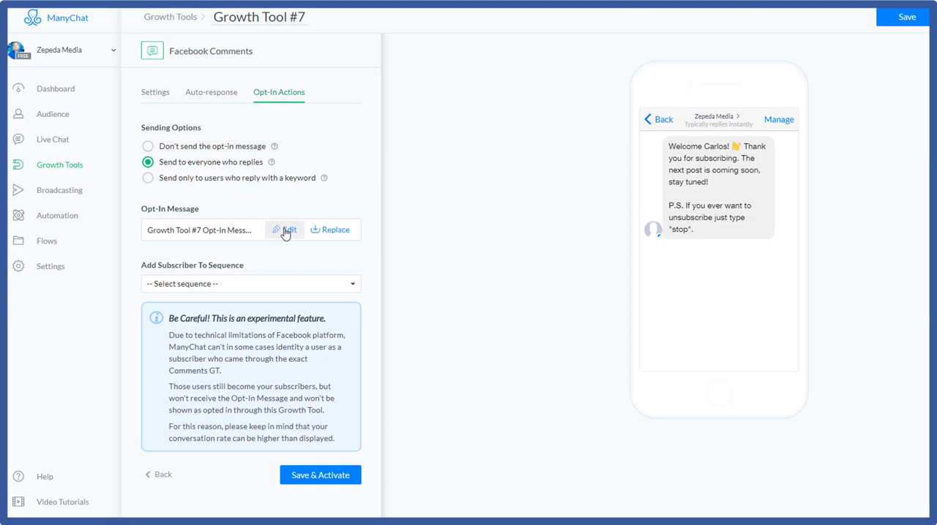
pyautogui.click(286, 233)
pyautogui.click(634, 50)
pyautogui.click(906, 17)
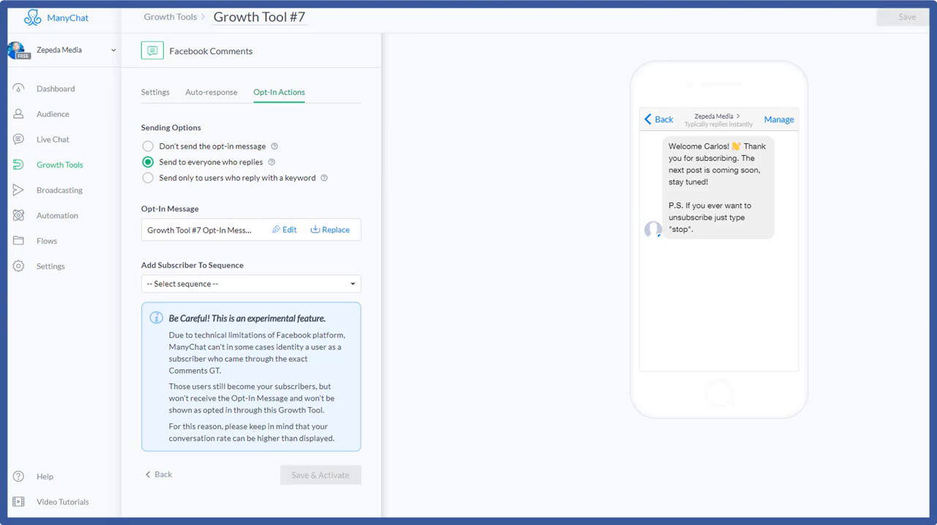
# Step: Rewrite the opt-in message to end with "How can we help you?" and add a "More info!" button that opens a website
pyautogui.click(290, 233)
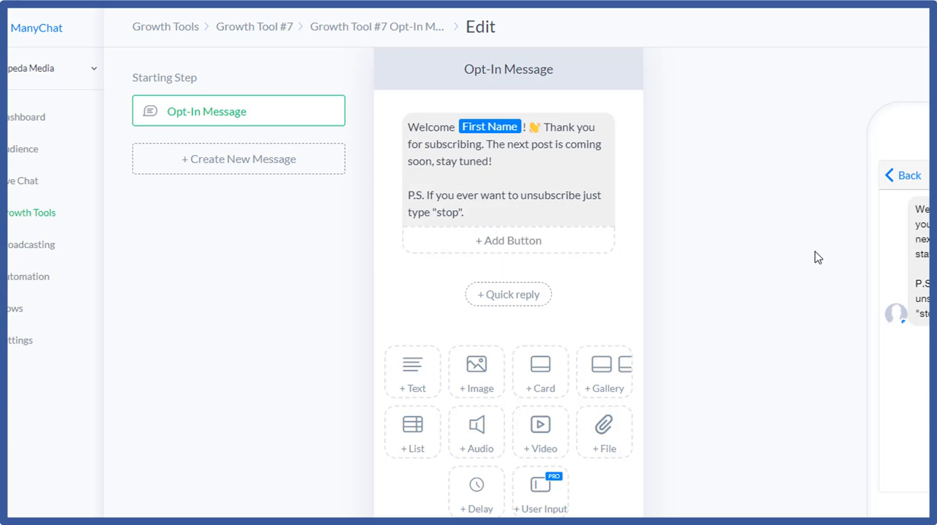
pyautogui.click(516, 158)
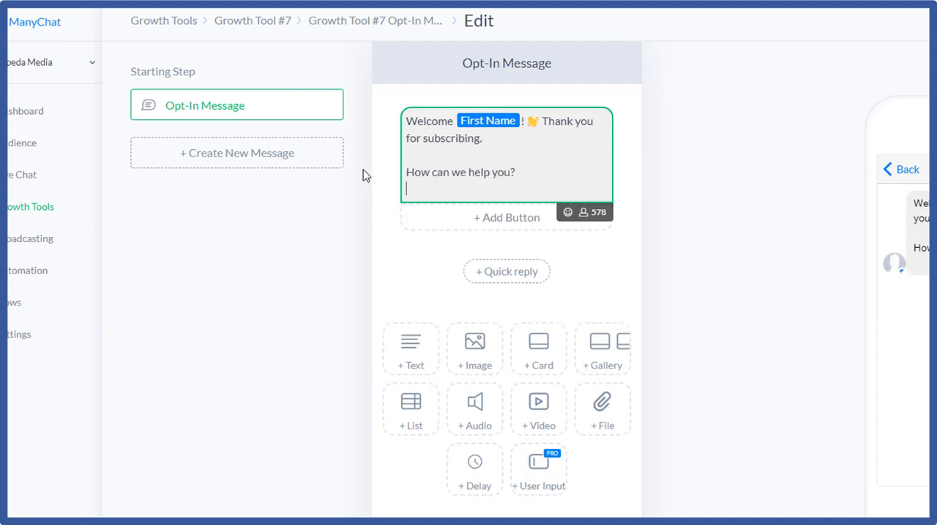
pyautogui.click(473, 217)
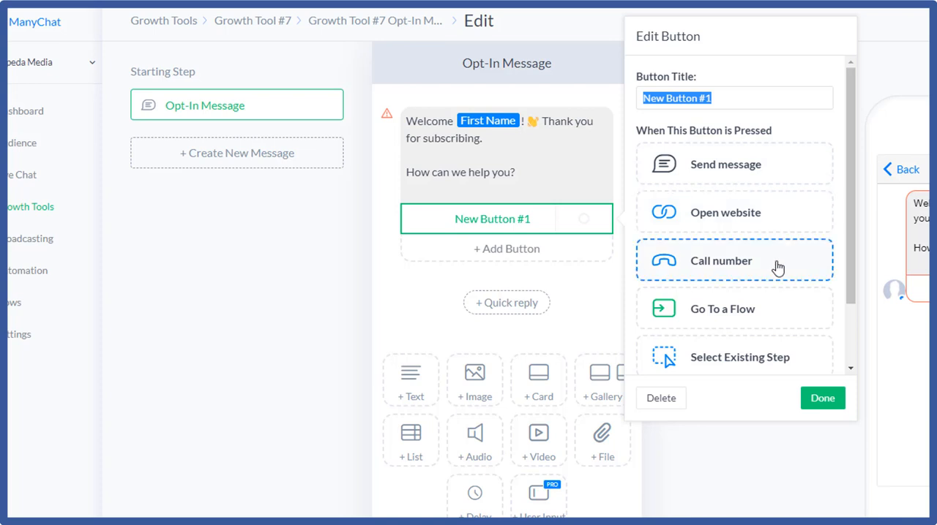
pyautogui.click(765, 215)
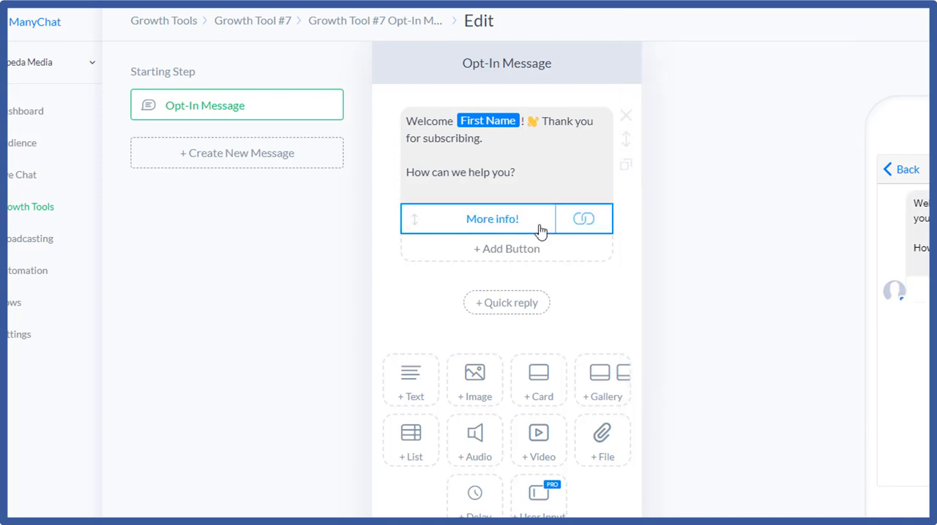
# Step: Add a "See more videos!" button that opens the YouTube channel and a "Call now!" button that calls a number
pyautogui.click(535, 252)
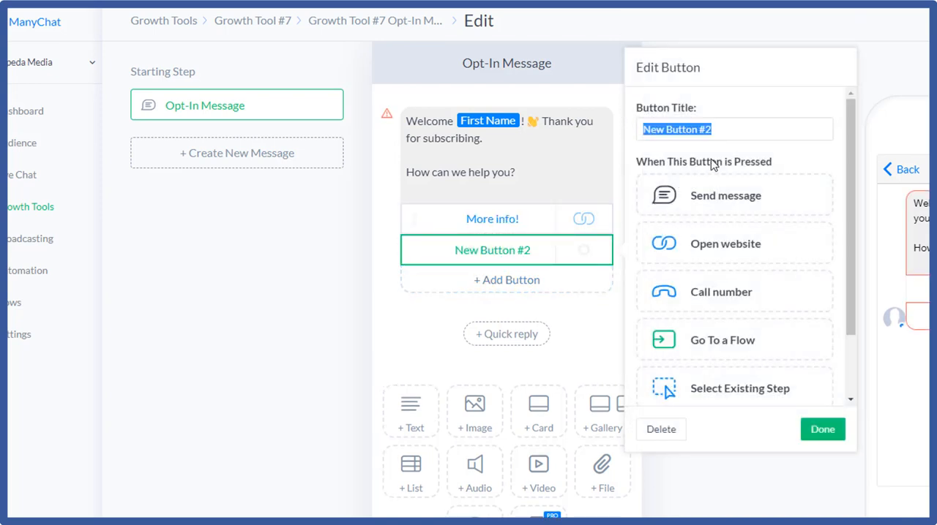
pyautogui.click(782, 242)
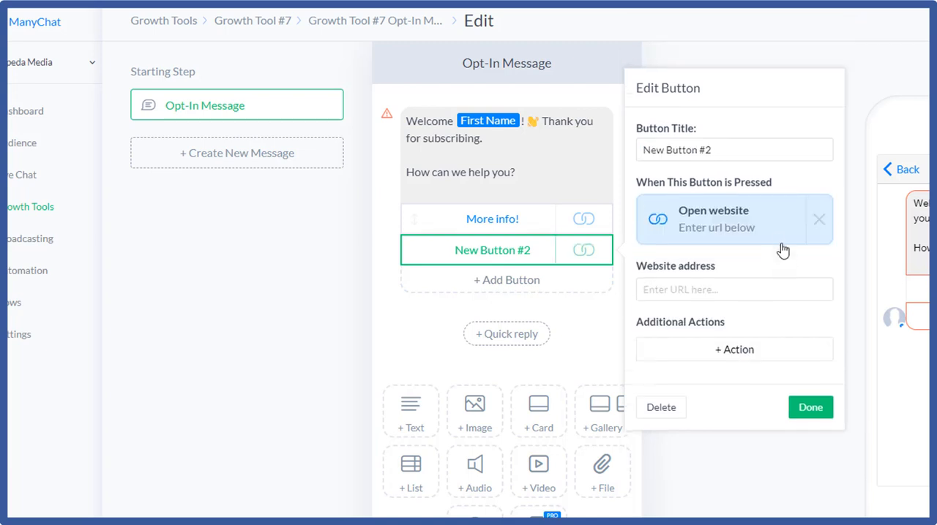
pyautogui.click(763, 152)
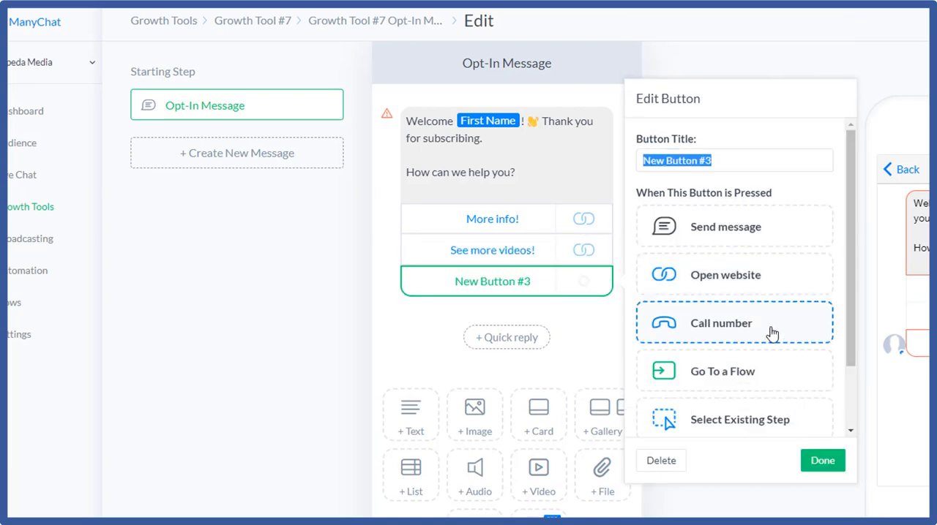
pyautogui.click(772, 333)
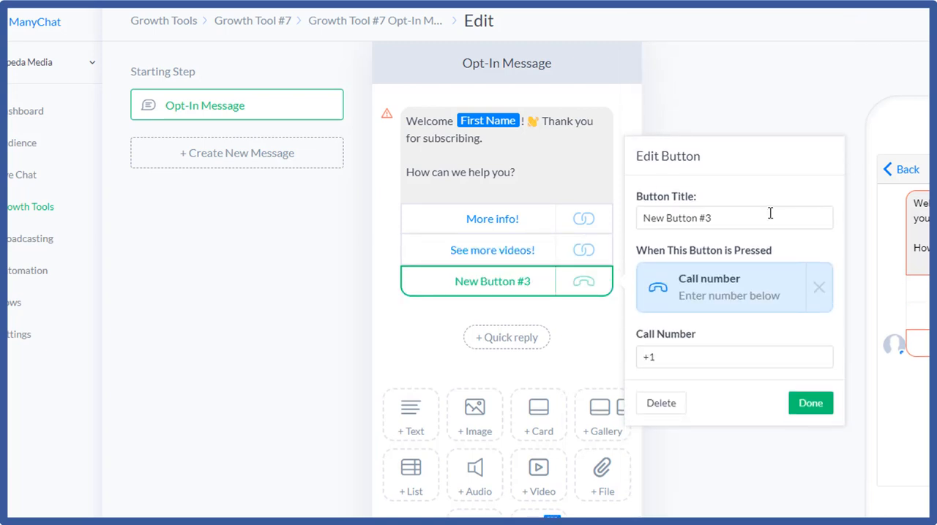
pyautogui.click(681, 215)
pyautogui.hotkey('ctrl', 'a')
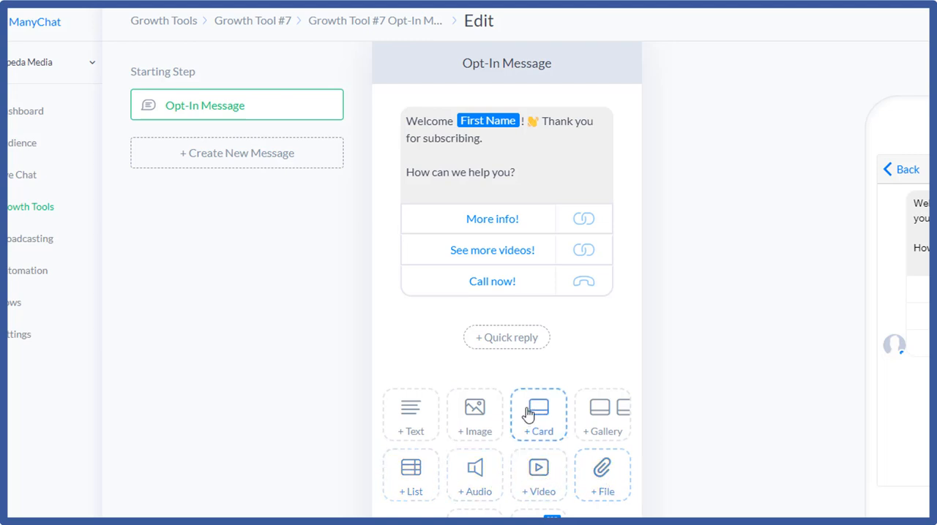
# Step: Try adding an Add Tag action to the "See more videos!" button of the opt-in message
pyautogui.click(493, 250)
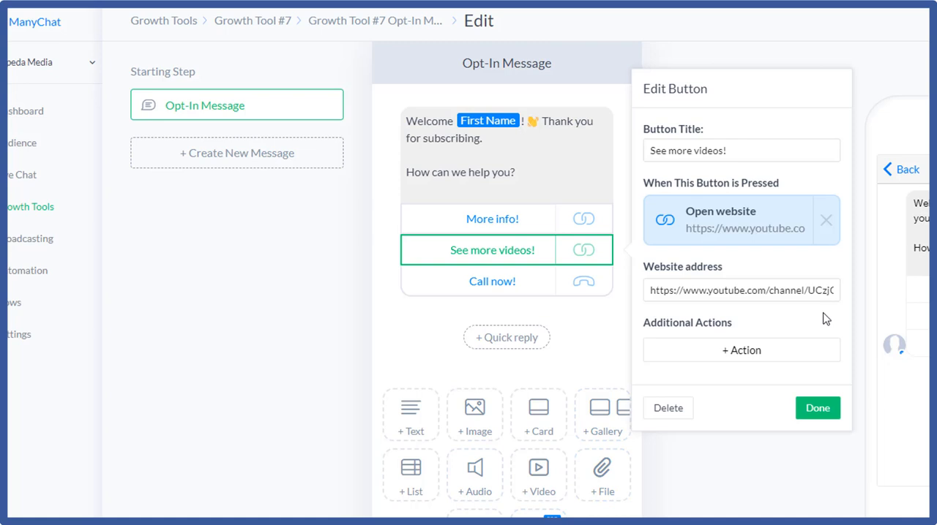
pyautogui.click(568, 334)
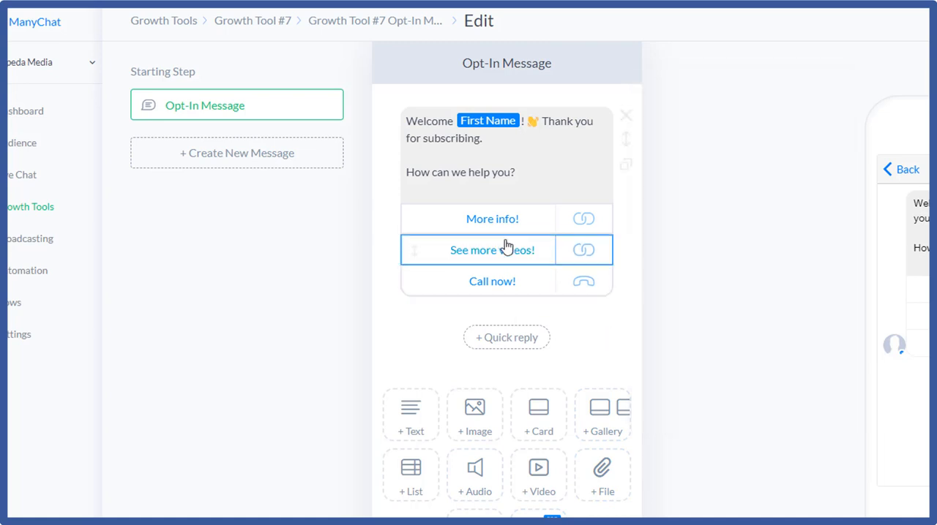
pyautogui.click(540, 251)
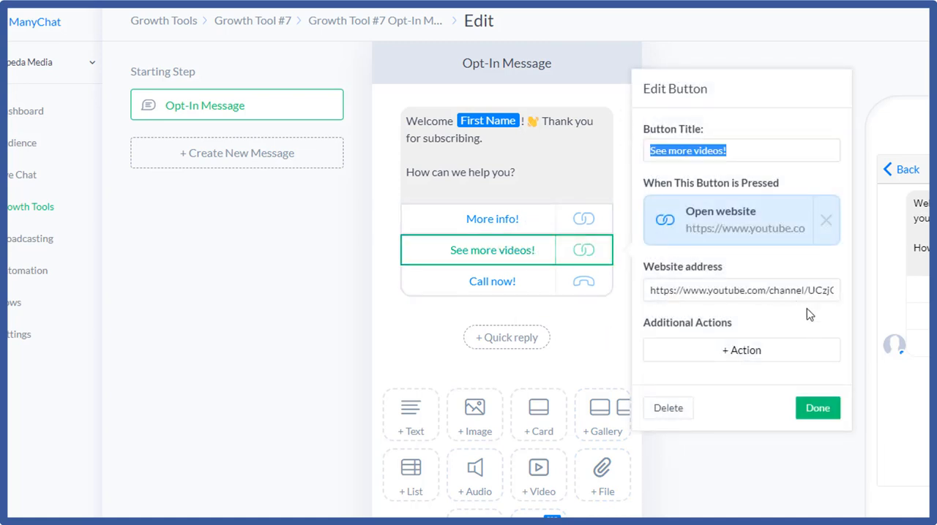
pyautogui.click(812, 349)
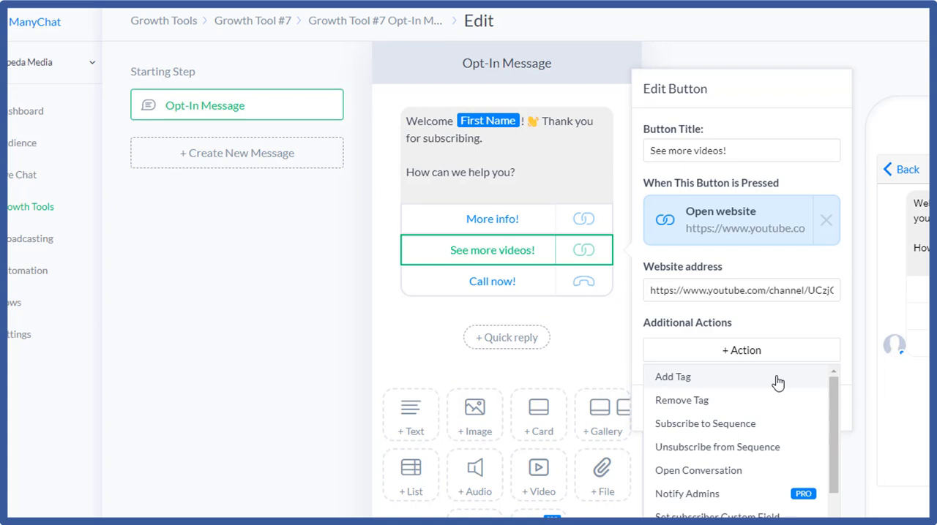
pyautogui.click(777, 377)
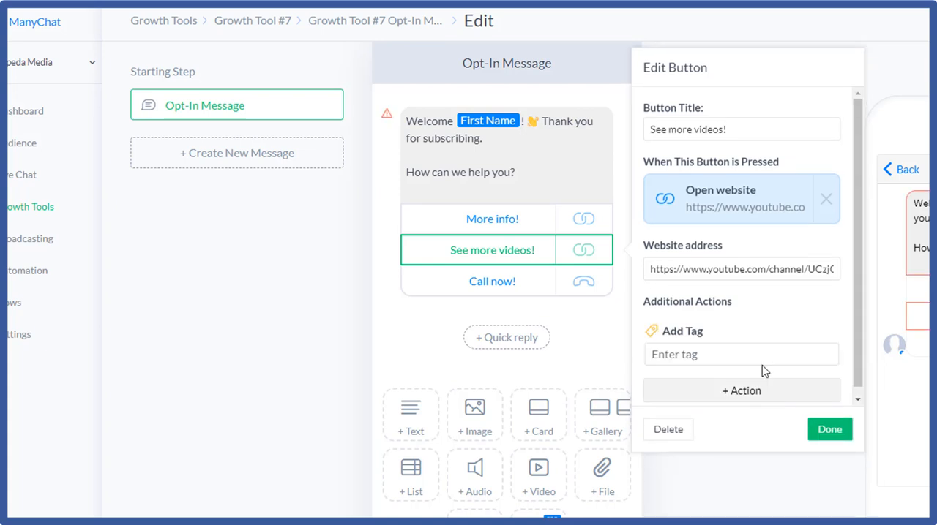
pyautogui.click(762, 351)
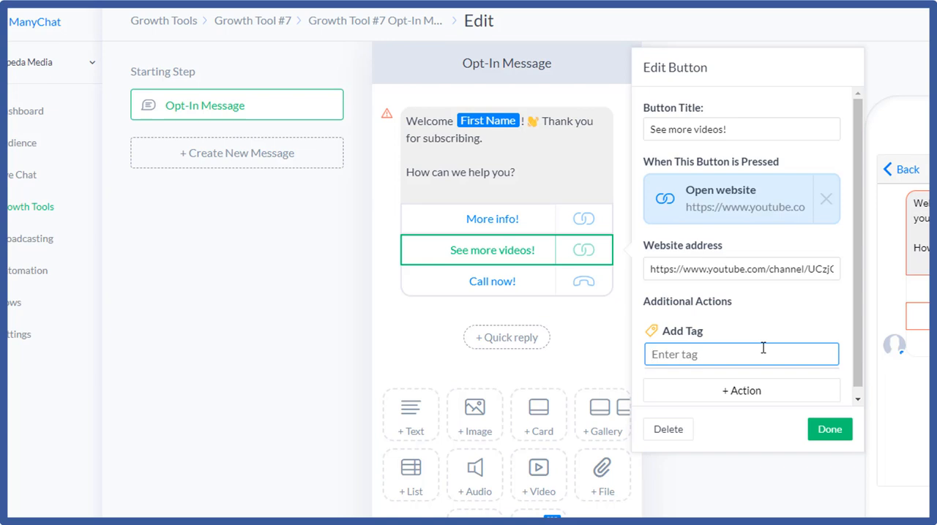
pyautogui.click(564, 293)
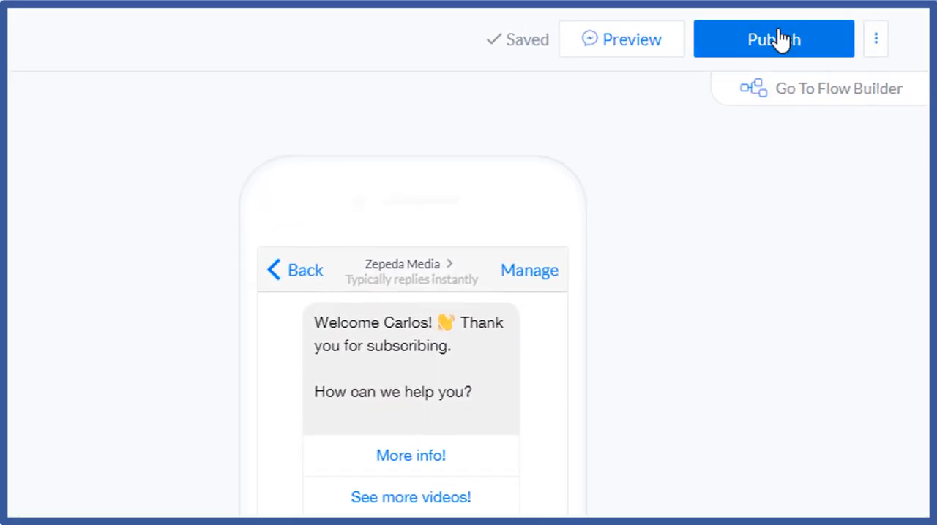
# Step: Publish the opt-in message and return to the list of growth tools
pyautogui.click(782, 41)
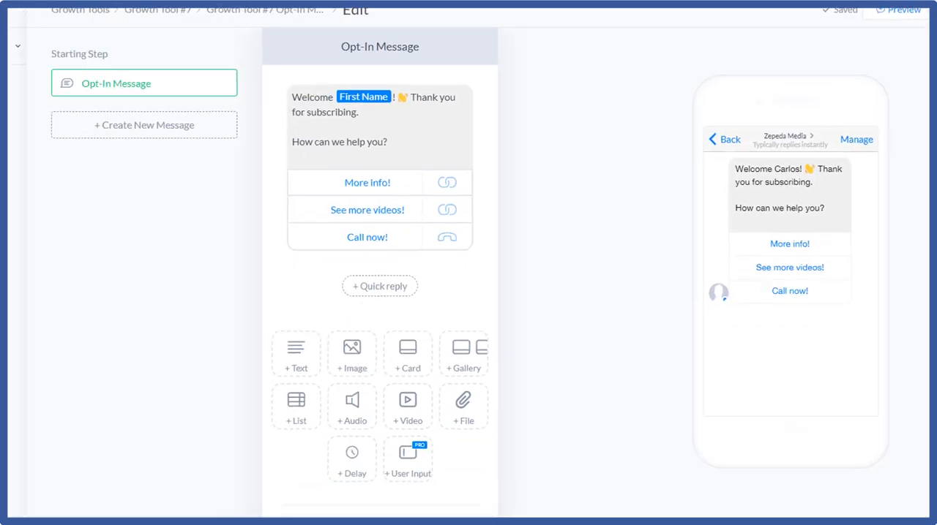
pyautogui.click(57, 159)
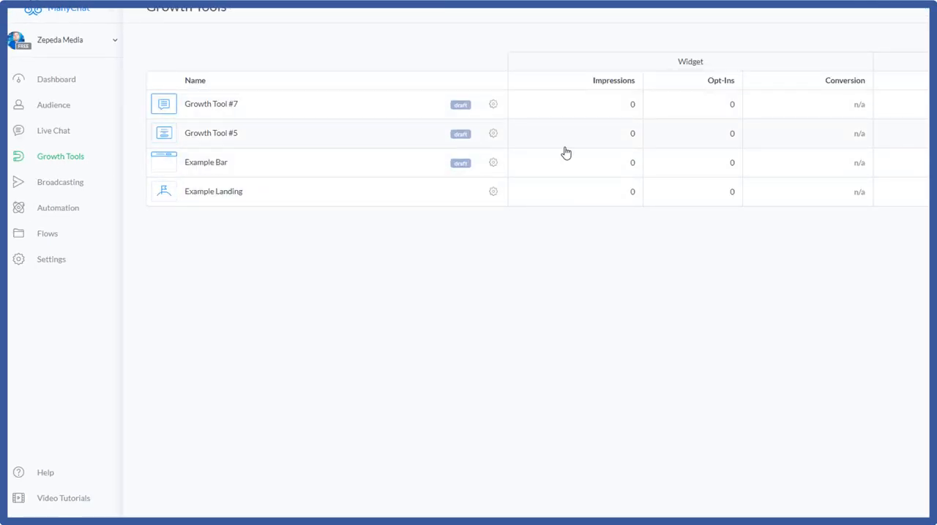
# Step: Rename Growth Tool #7 as "Live Stream - Event", save it and switch it from draft to active, with the desktop preview
pyautogui.click(494, 107)
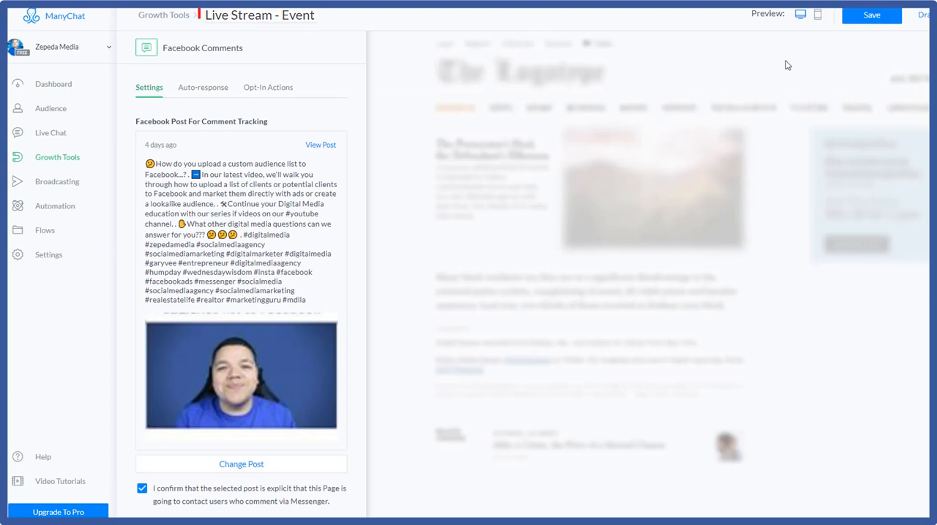
pyautogui.click(869, 16)
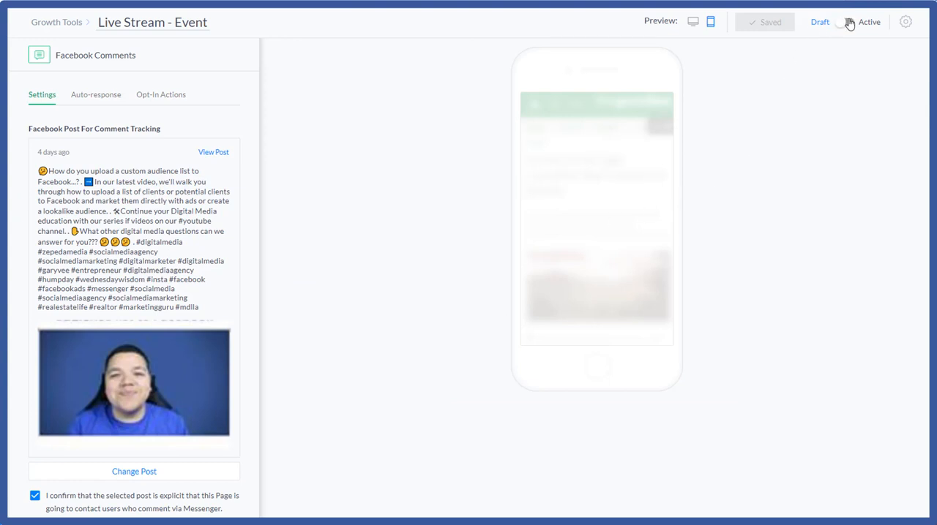
pyautogui.click(848, 24)
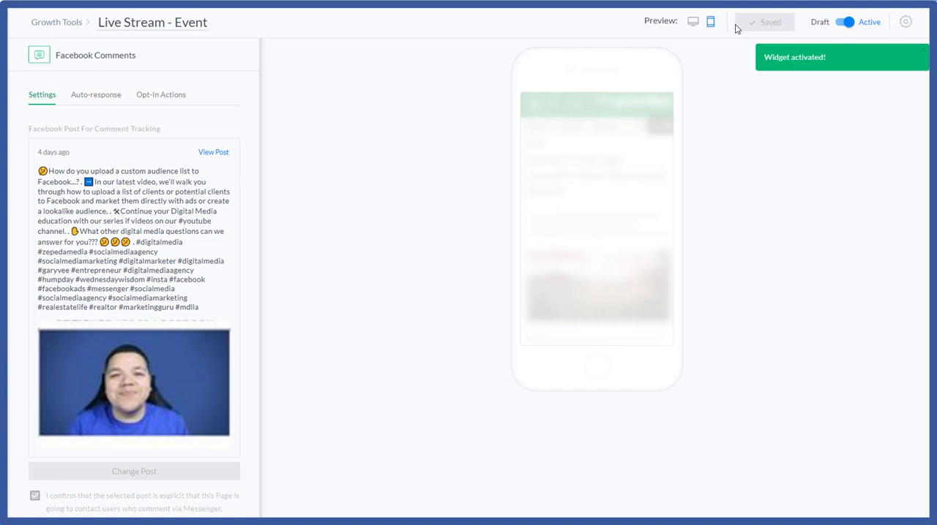
pyautogui.click(693, 23)
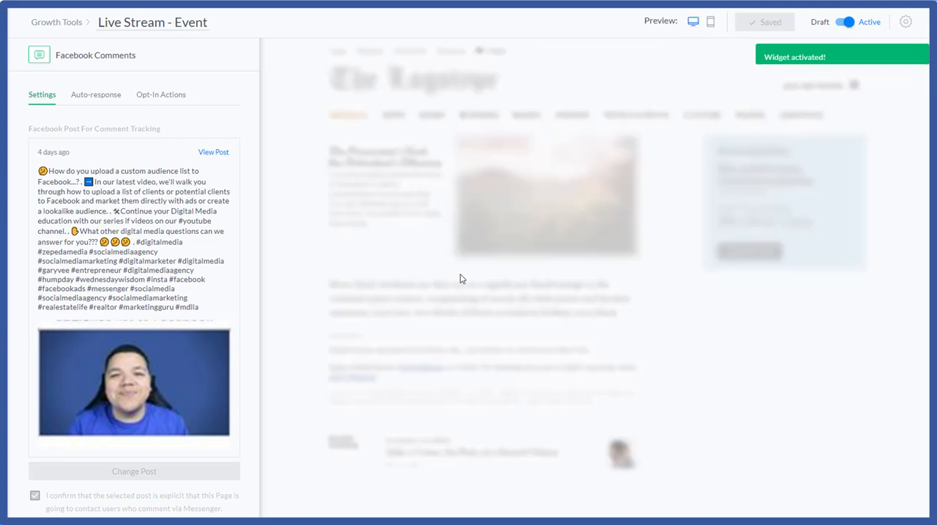